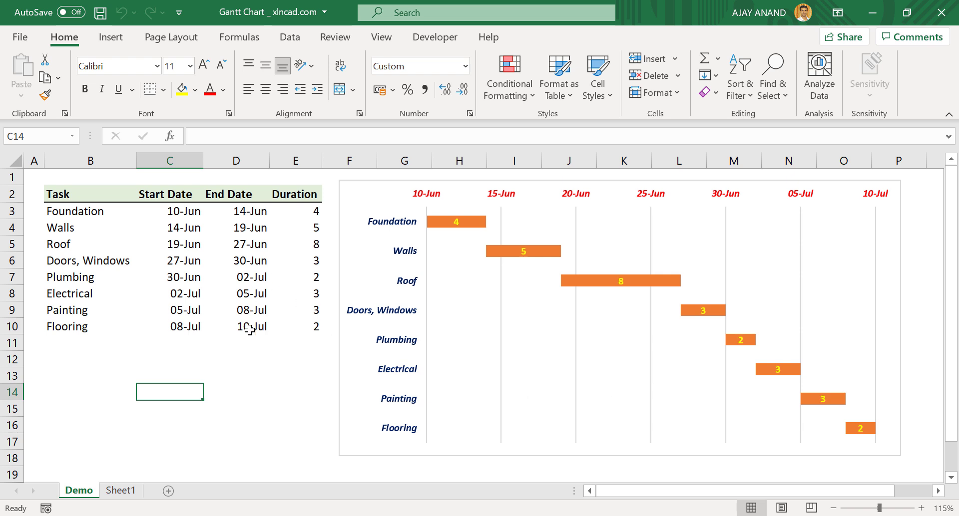
- Change the Walls end date in D4 to 23-06-2021, then go to Sheet1's task table
click(242, 229)
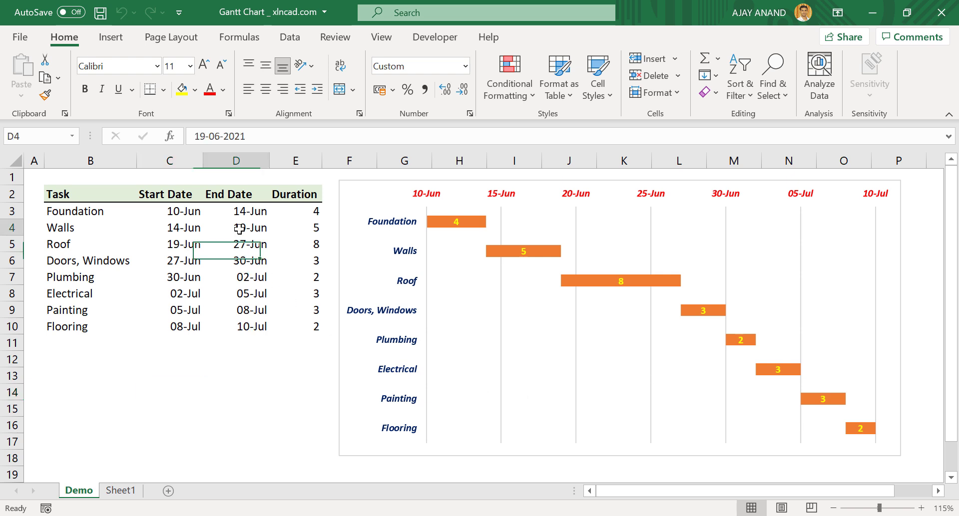
click(204, 142)
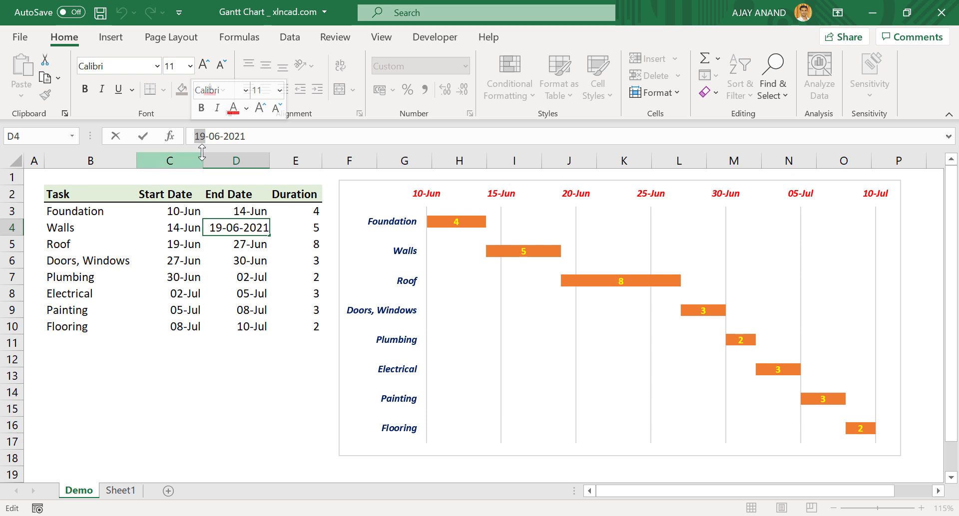
key(BackSpace)
key(BackSpace)
text(23)
key(Return)
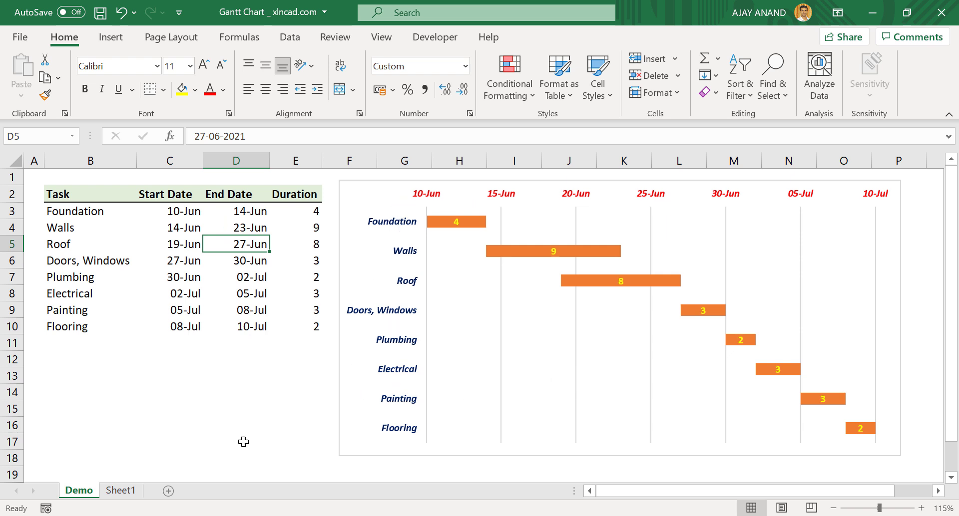
click(120, 492)
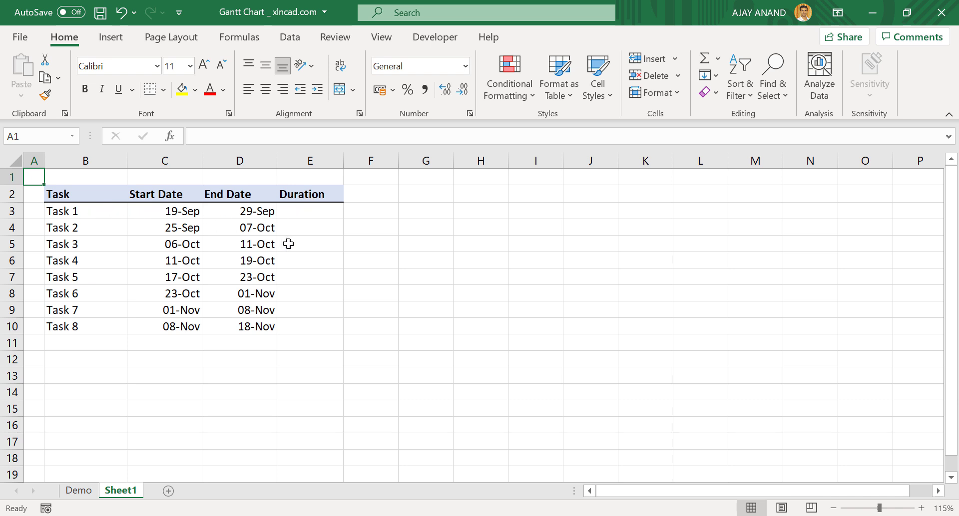
- Enter =D3-C3 in E3 and fill it down to E10, giving durations 10, 12, 5, 8, 6, 9, 7, 10
click(311, 210)
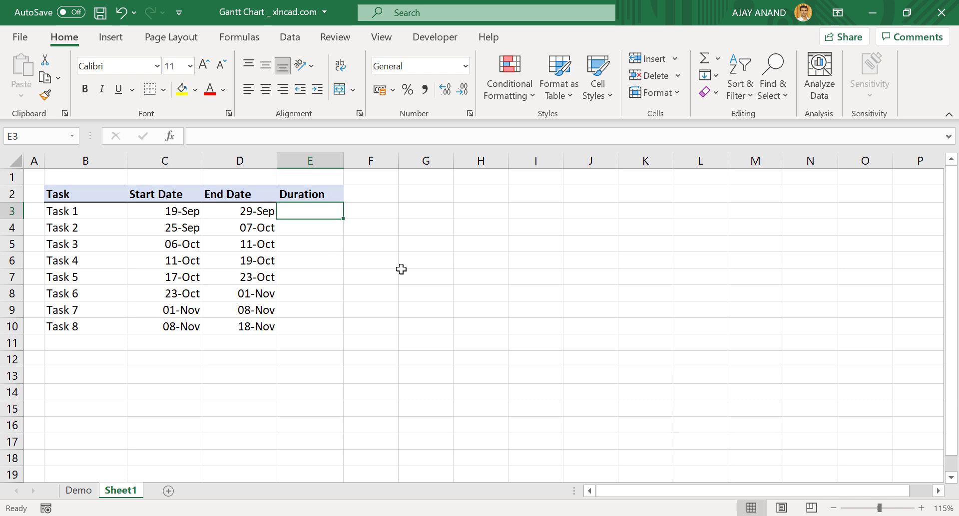
text(=)
click(247, 211)
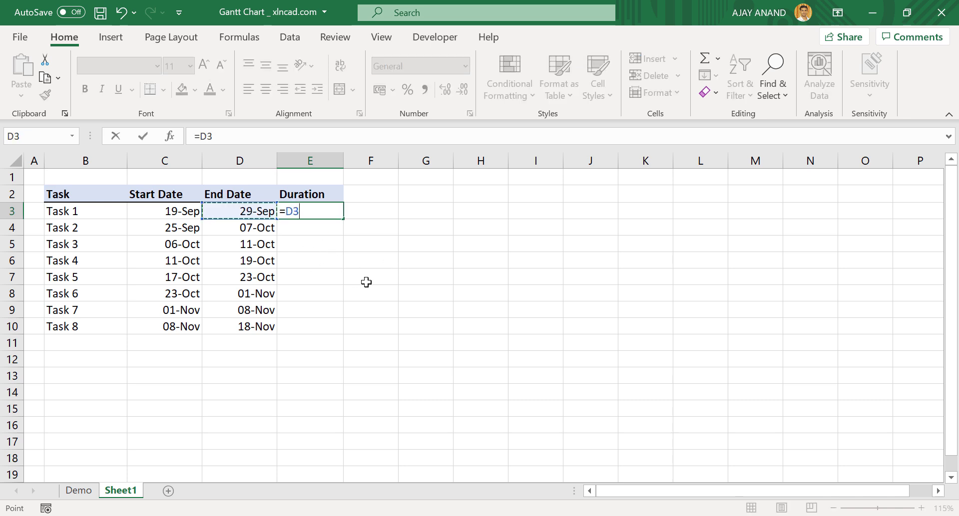
text(-)
click(189, 214)
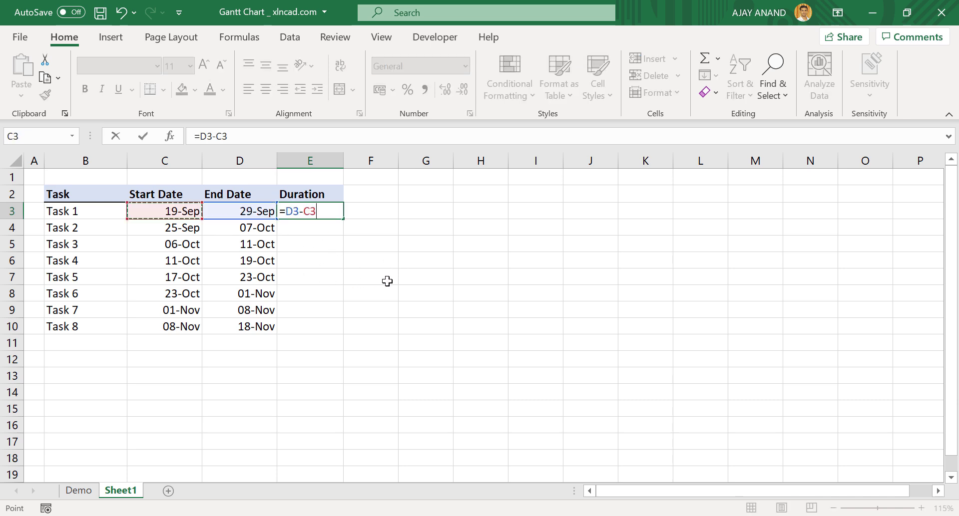
key(Return)
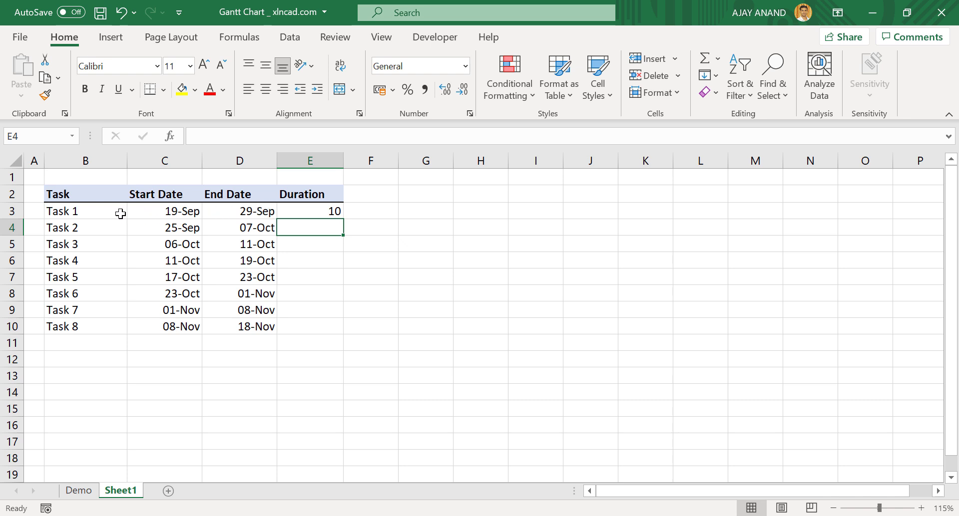
click(317, 210)
drag(344, 220, 344, 335)
click(463, 341)
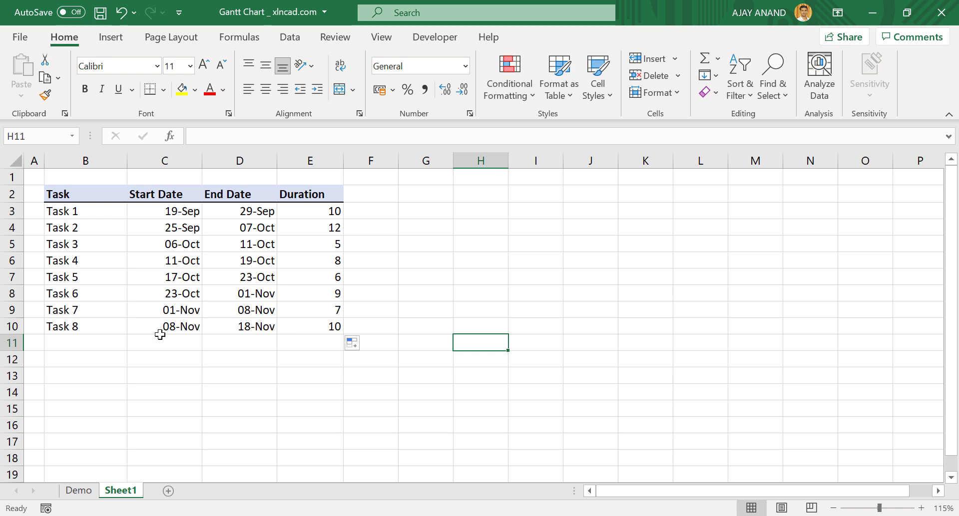
- Insert a Stacked Bar chart of B2:C10, then move and resize it beside the table
drag(86, 194, 180, 327)
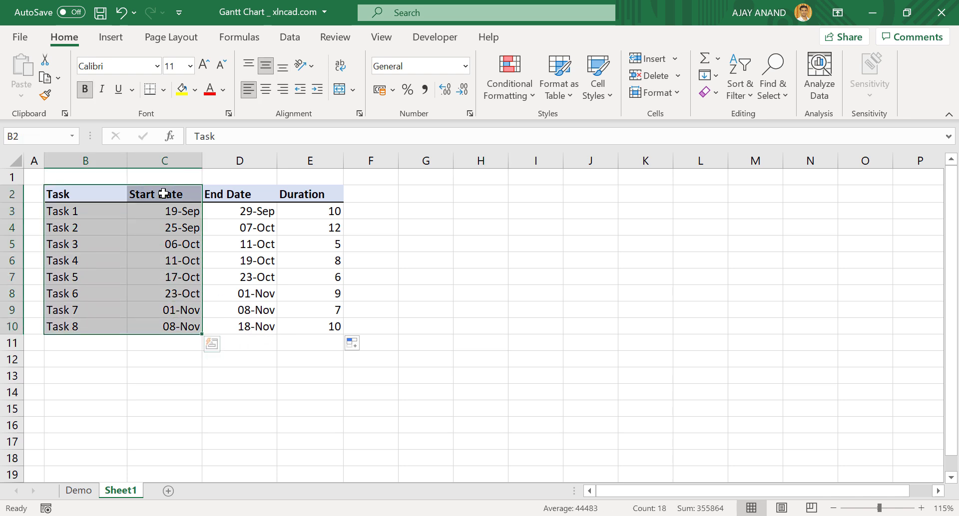
click(119, 41)
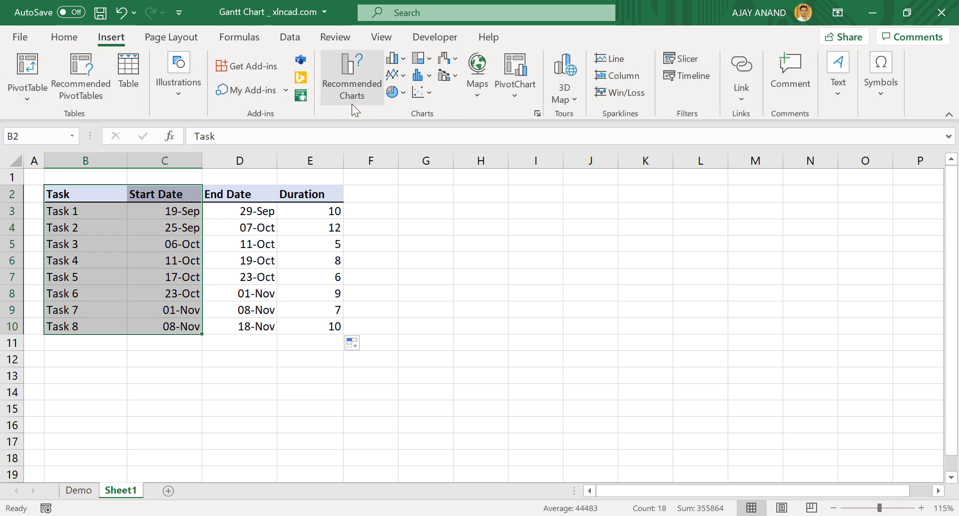
click(398, 62)
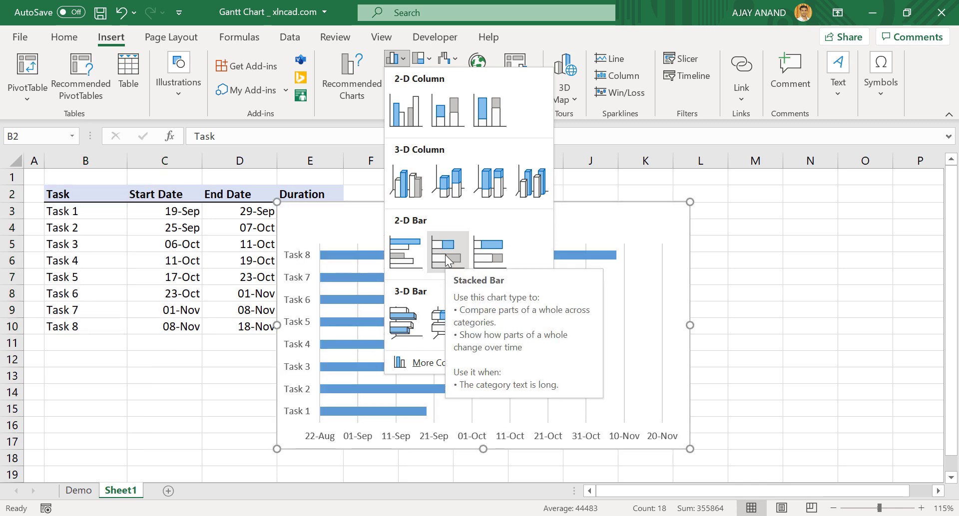
click(445, 255)
drag(343, 210, 420, 194)
drag(767, 434, 841, 464)
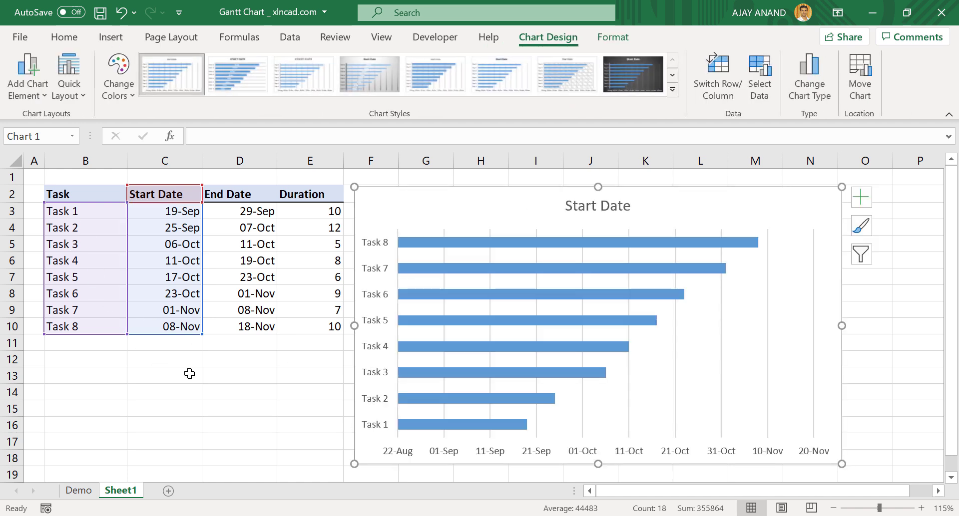
click(155, 357)
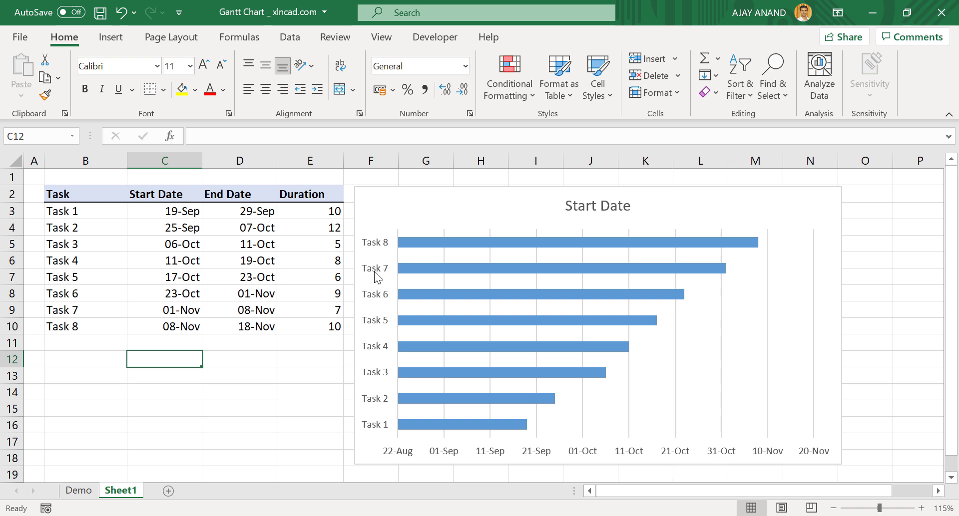
- Turn on Categories in reverse order for the task axis so Task 1 is on top
right_click(380, 326)
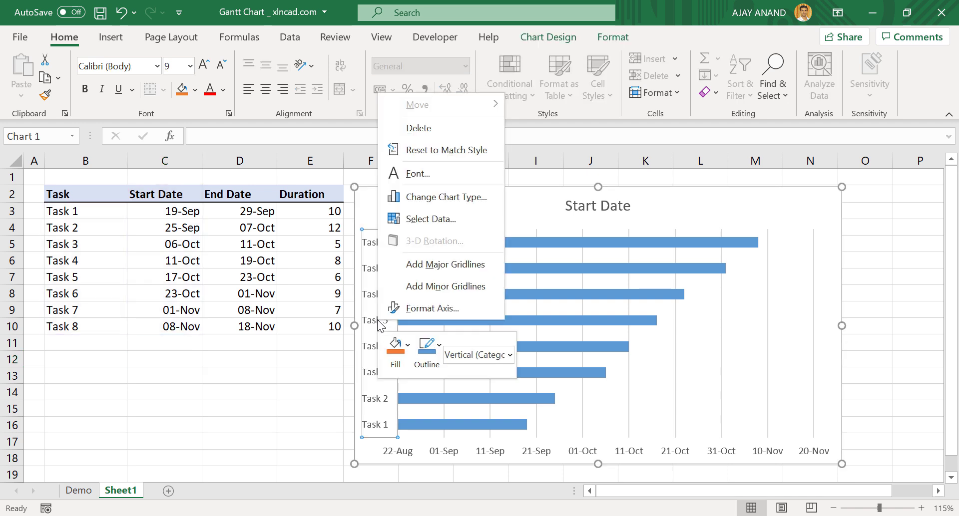
click(447, 313)
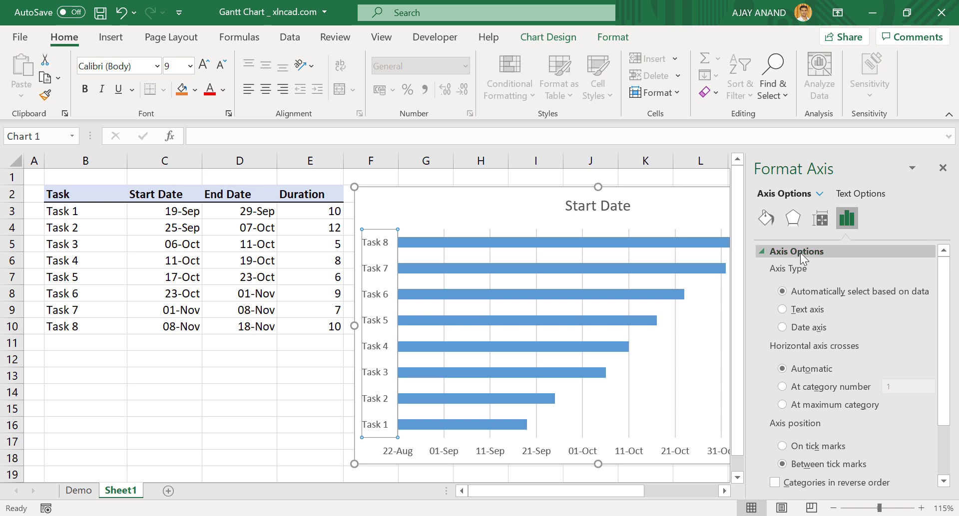
drag(941, 339, 944, 392)
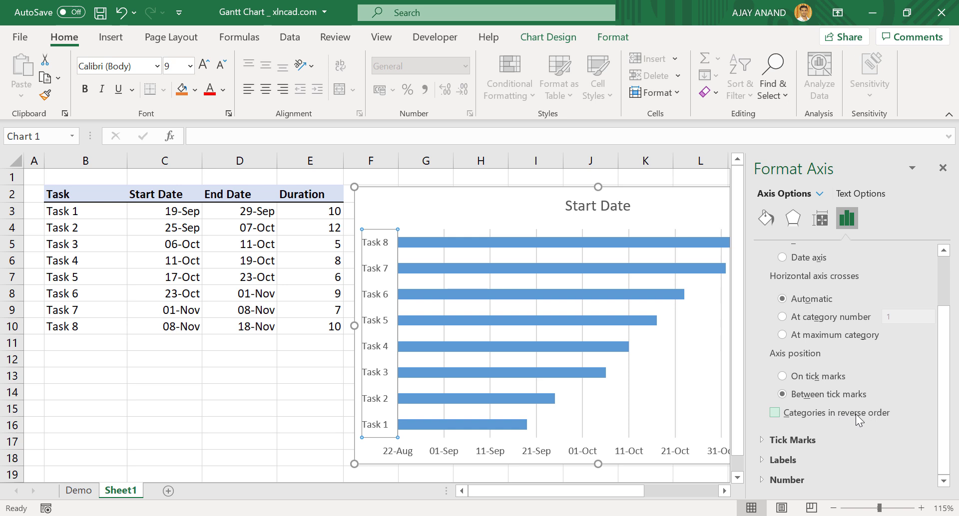
click(774, 414)
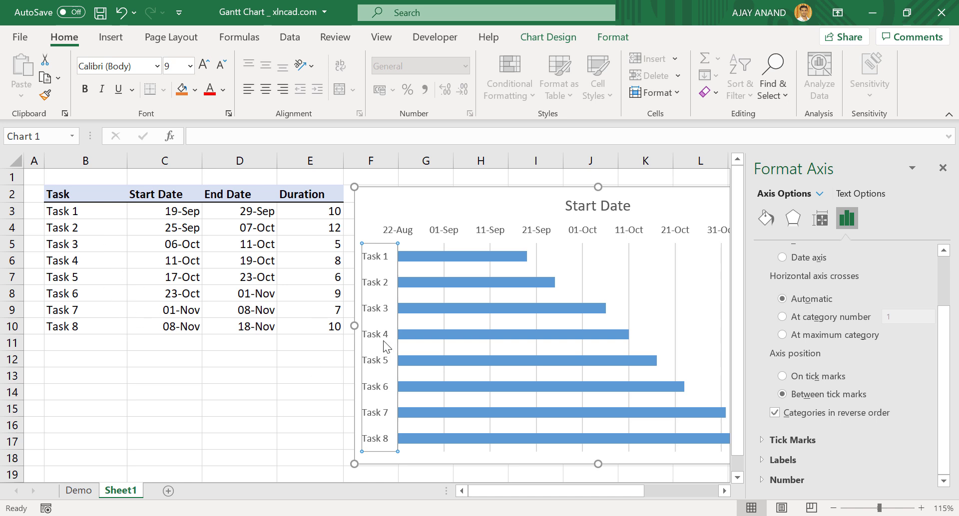
click(942, 167)
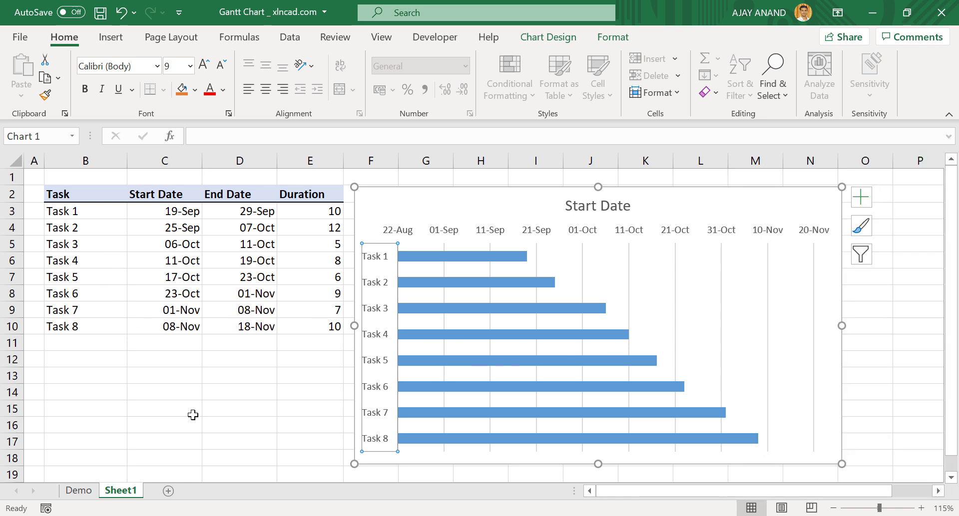
click(217, 419)
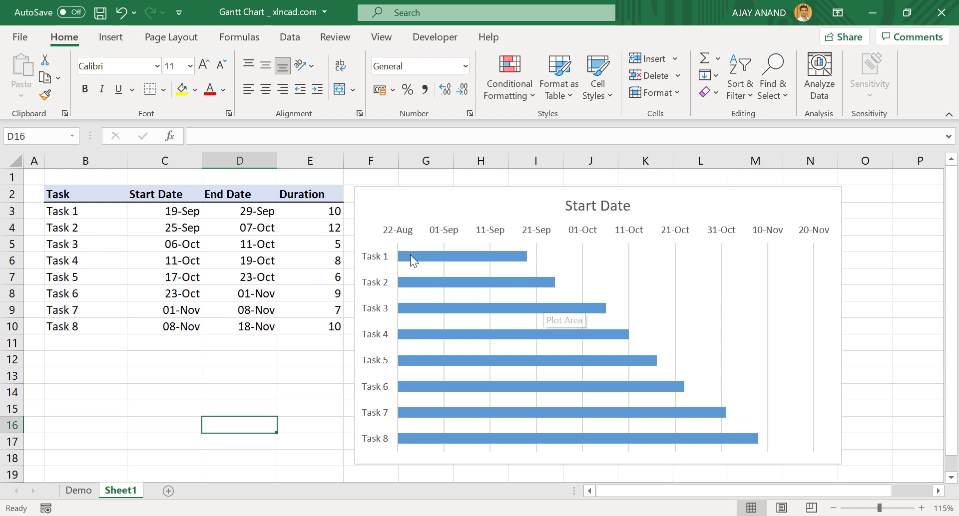
- Add a chart series named from E2 (Duration) with values E3:E10
click(367, 197)
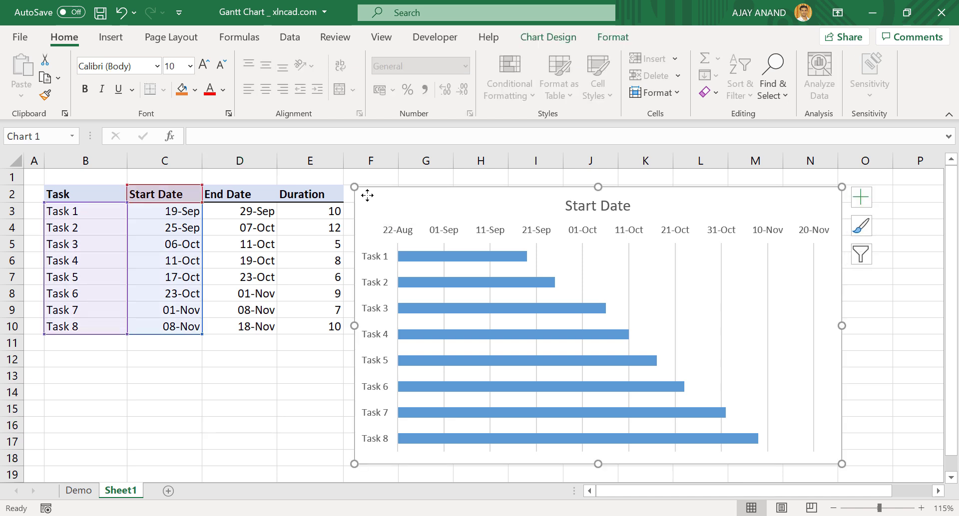
click(550, 39)
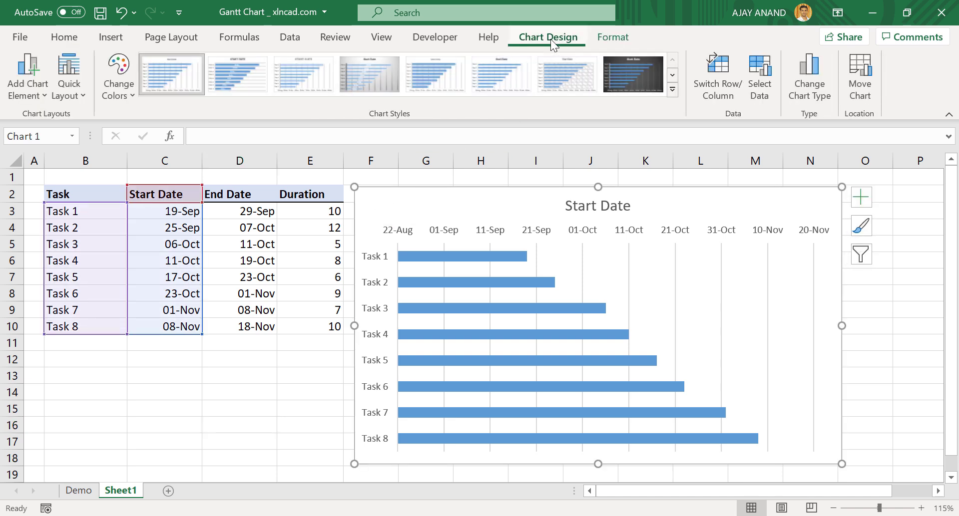
click(764, 92)
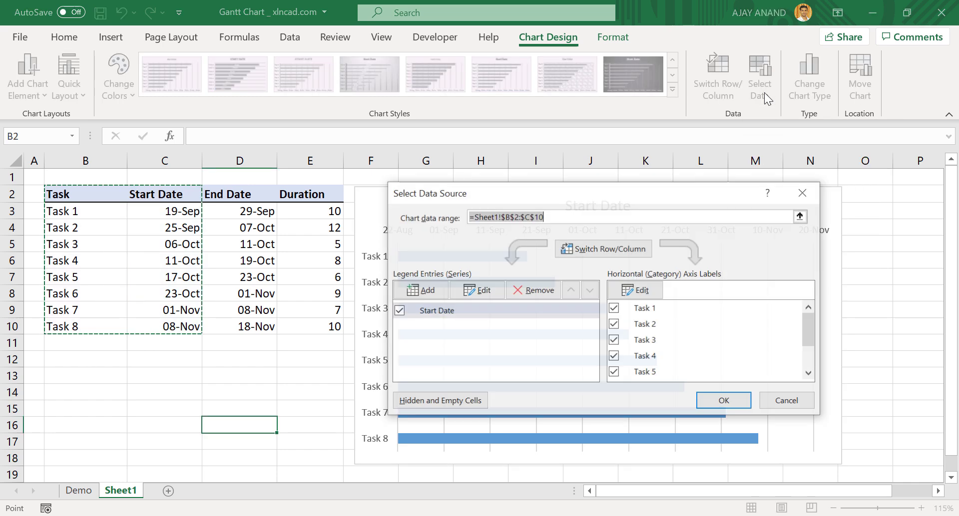
click(427, 291)
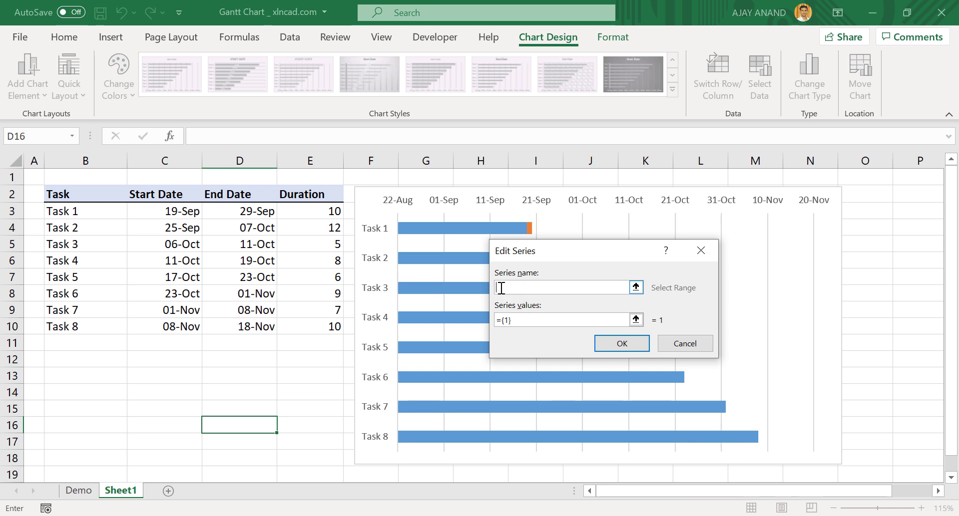
click(313, 195)
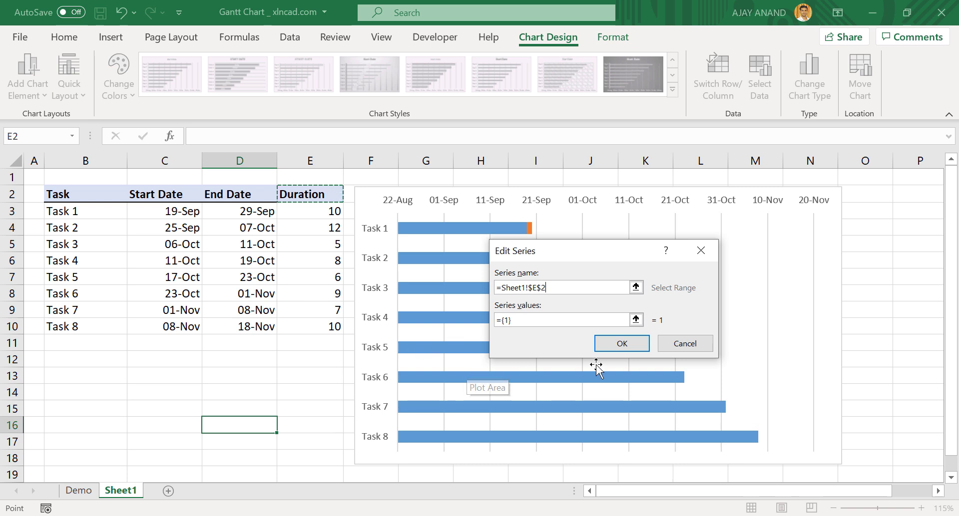
click(637, 321)
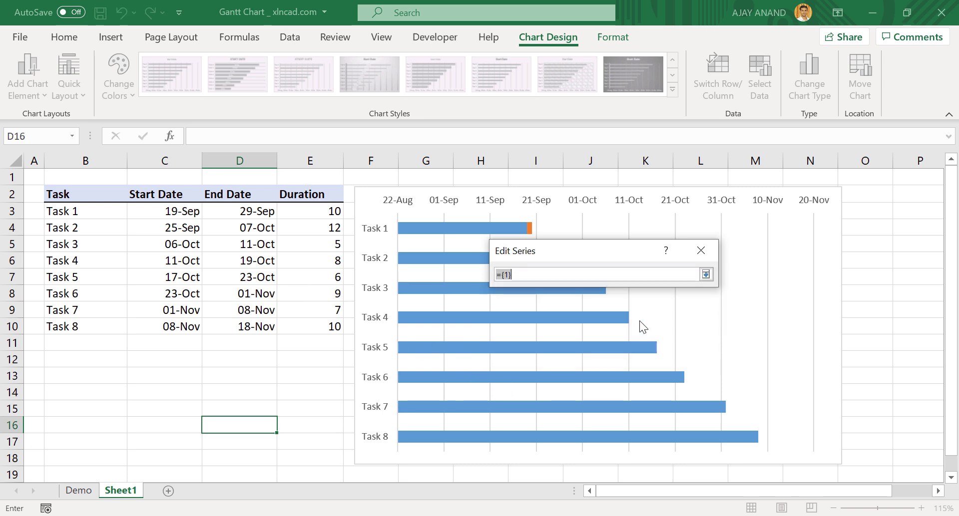
drag(315, 212, 328, 324)
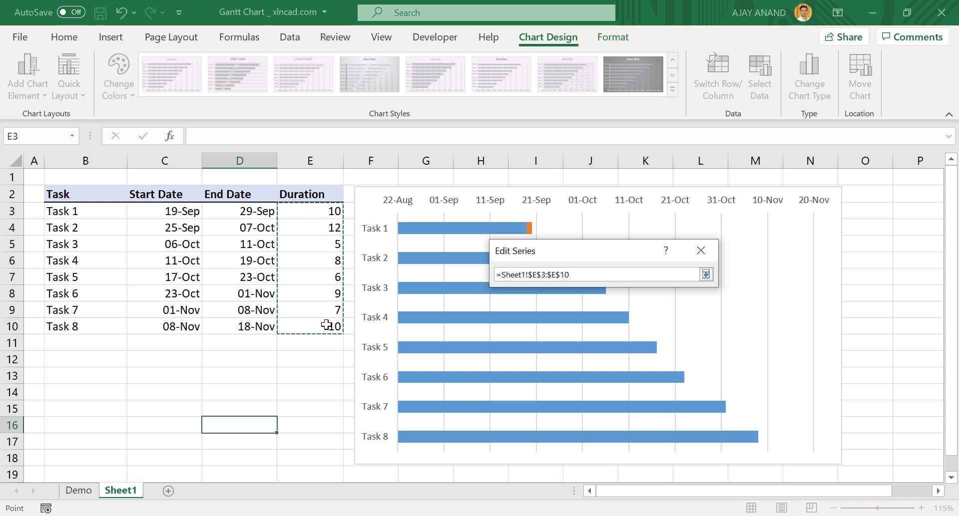
click(705, 275)
click(622, 344)
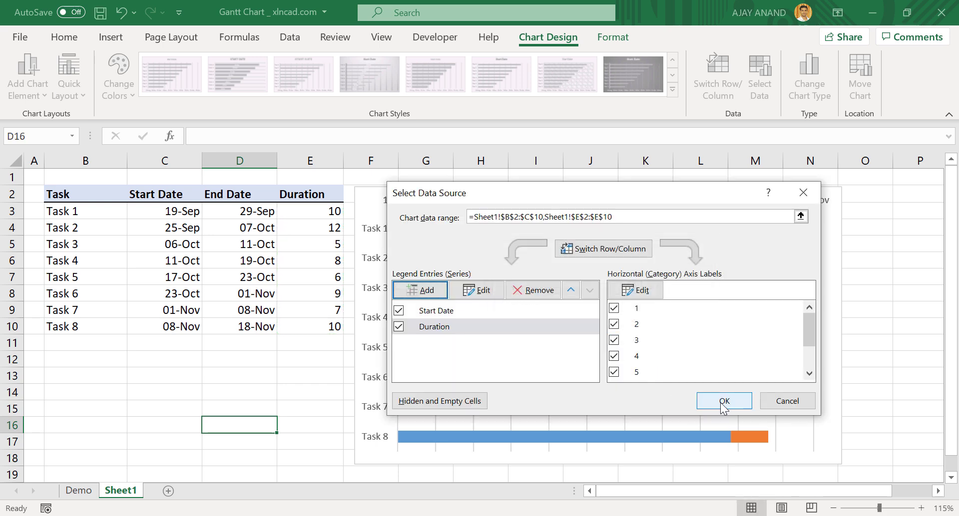
click(723, 405)
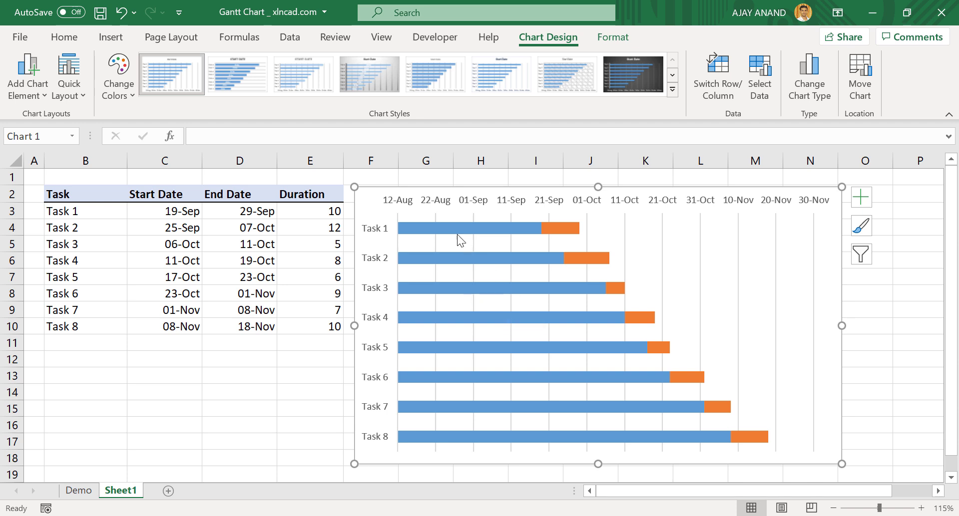
- Set the Start Date series fill to No fill, hiding those bars
right_click(481, 256)
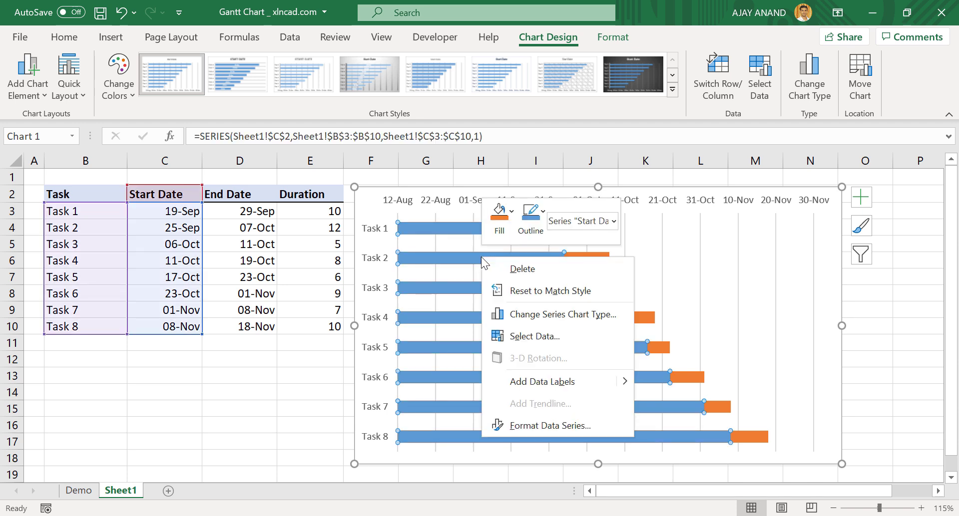
click(549, 426)
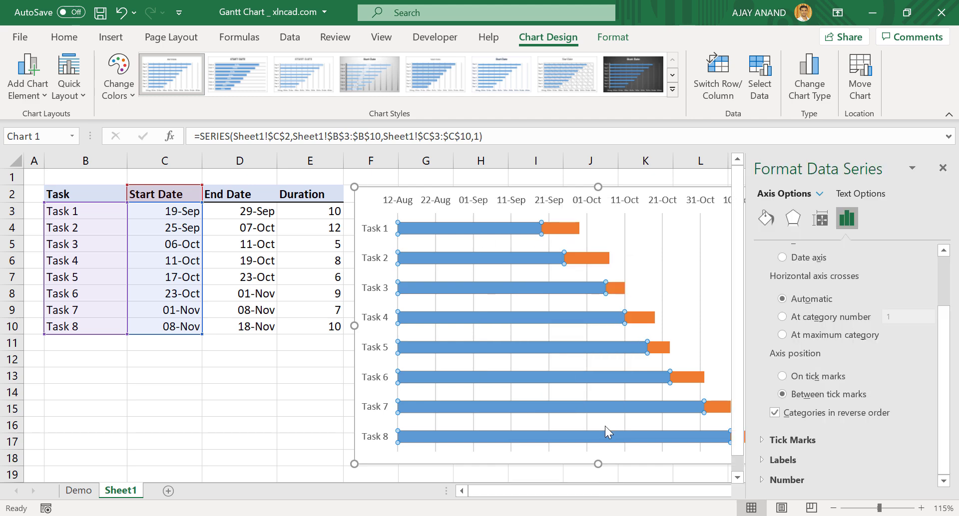
click(770, 223)
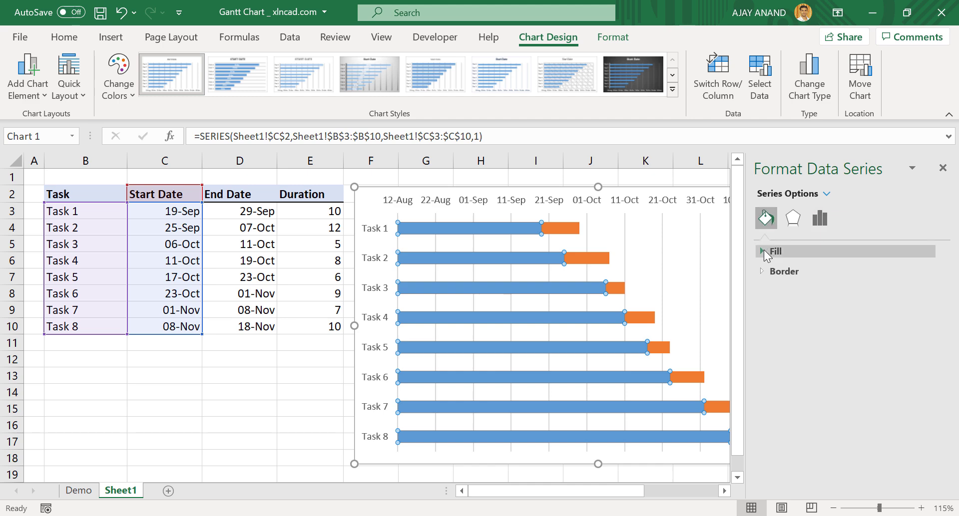
click(762, 251)
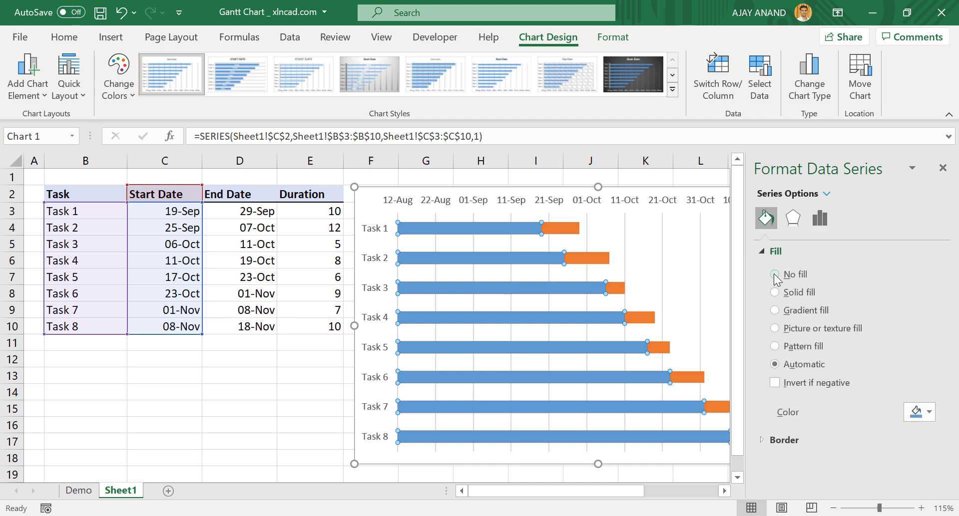
click(775, 275)
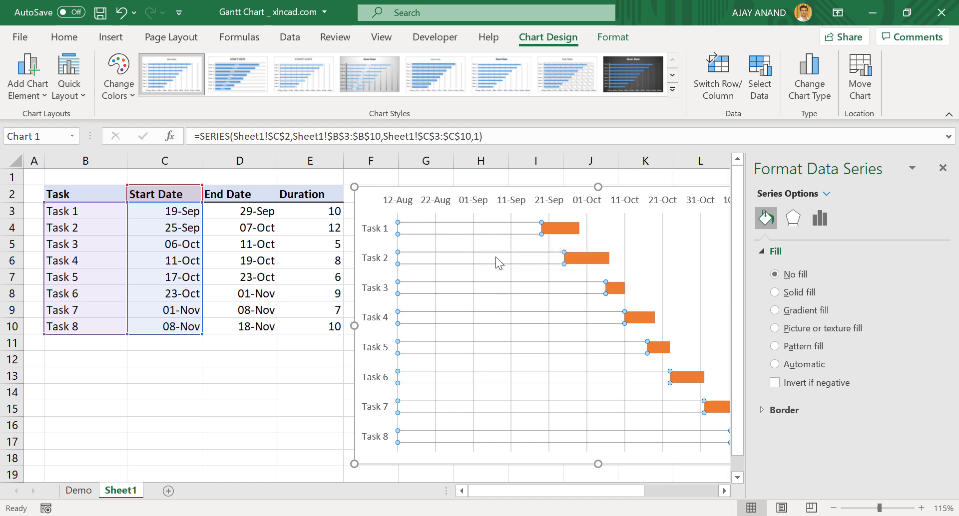
click(942, 168)
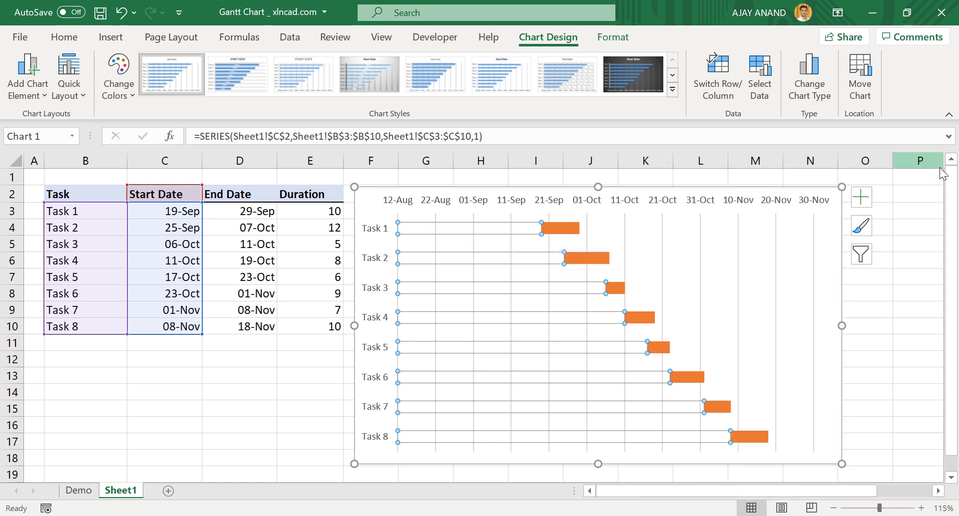
click(256, 375)
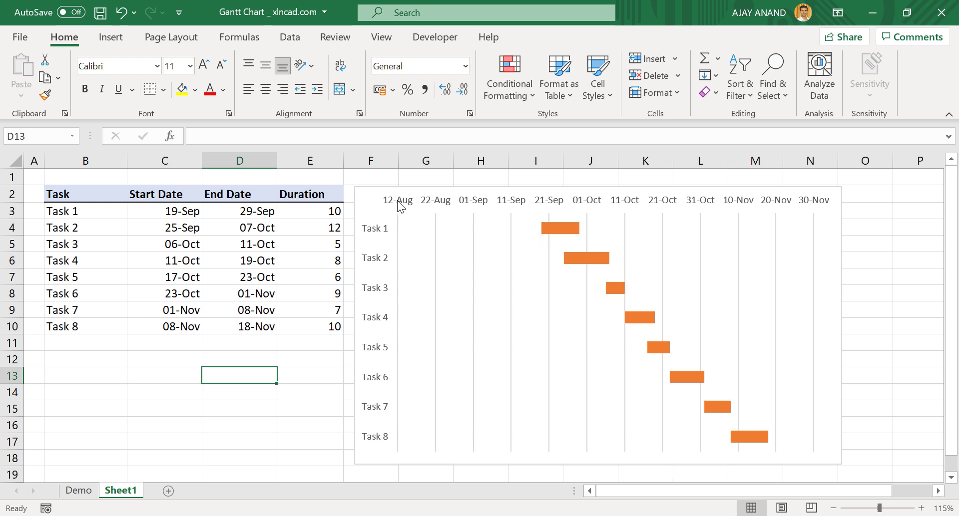
- Set the date axis Minimum bound to 19-SEP and Maximum bound to 18-NOV
right_click(548, 200)
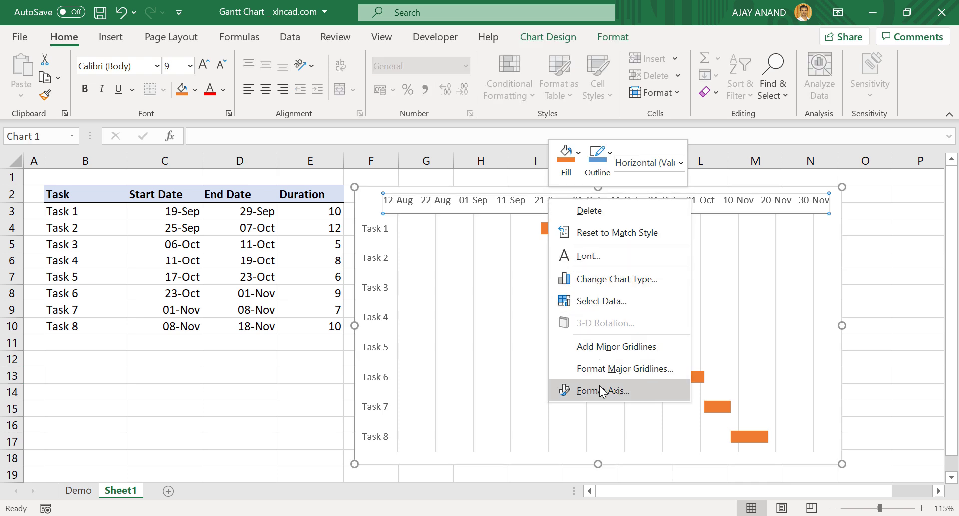
click(622, 396)
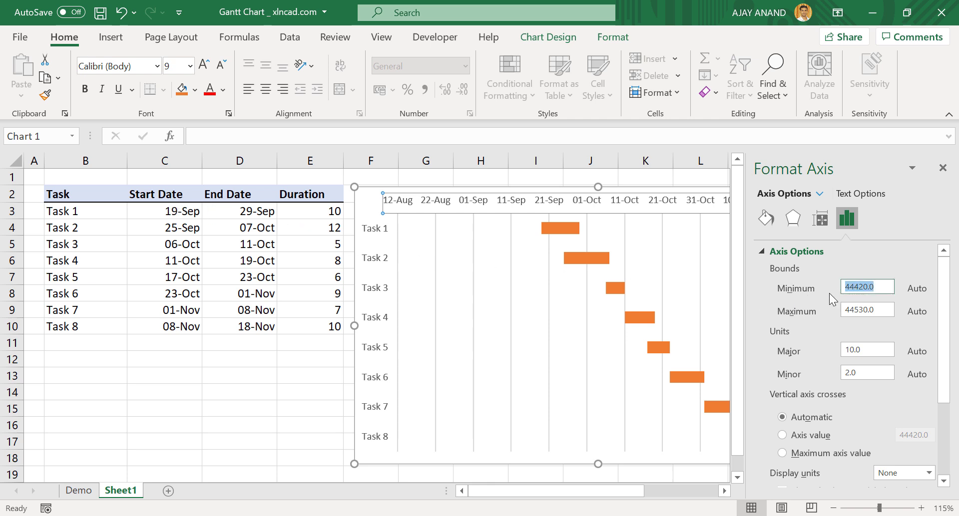
text(19-SEP)
key(Tab)
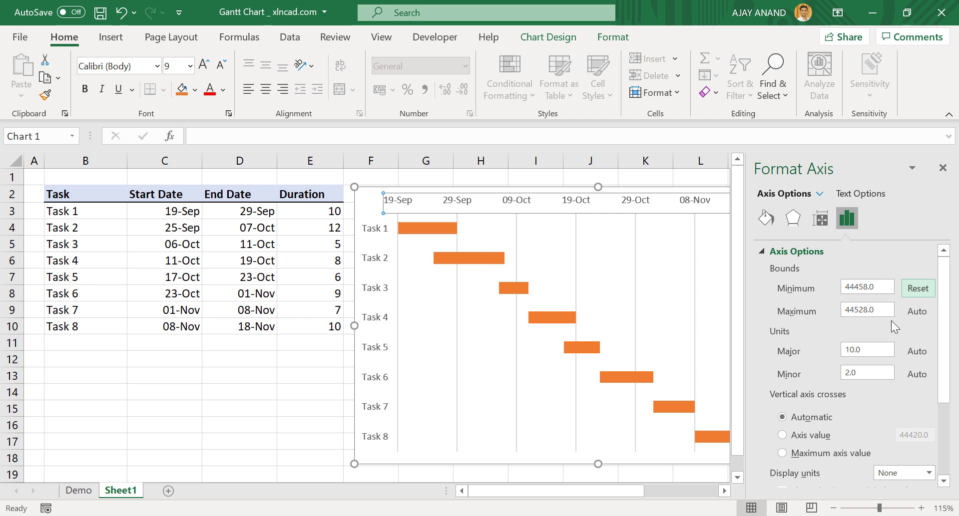
click(883, 309)
drag(882, 310, 822, 314)
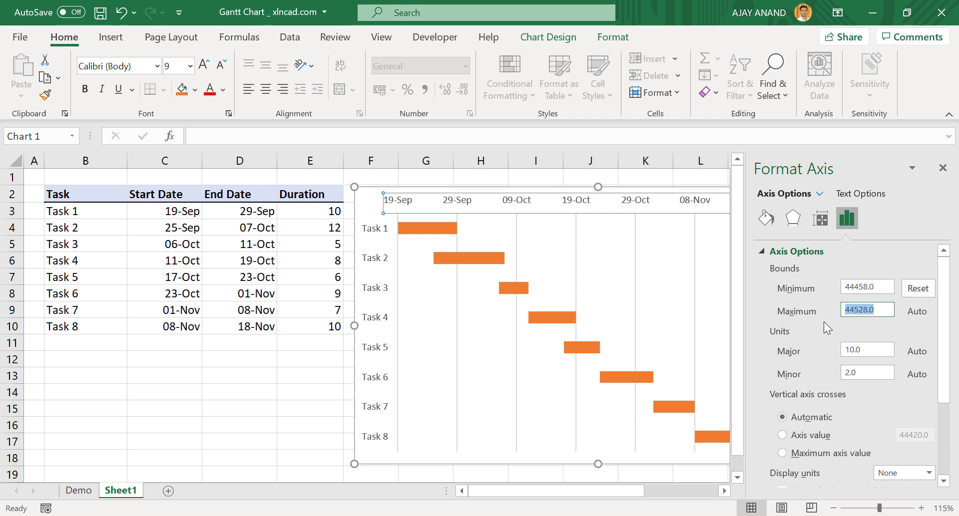
text(18-NOV)
key(Return)
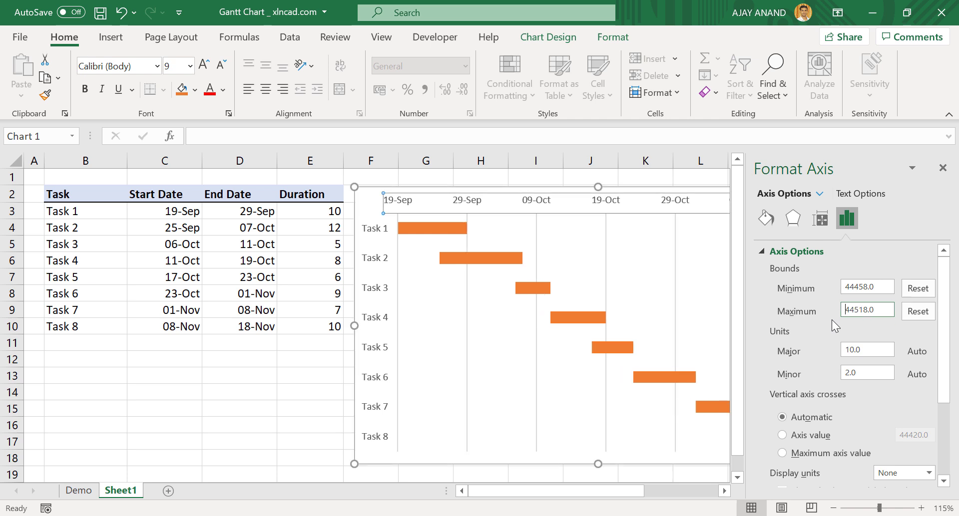
click(942, 168)
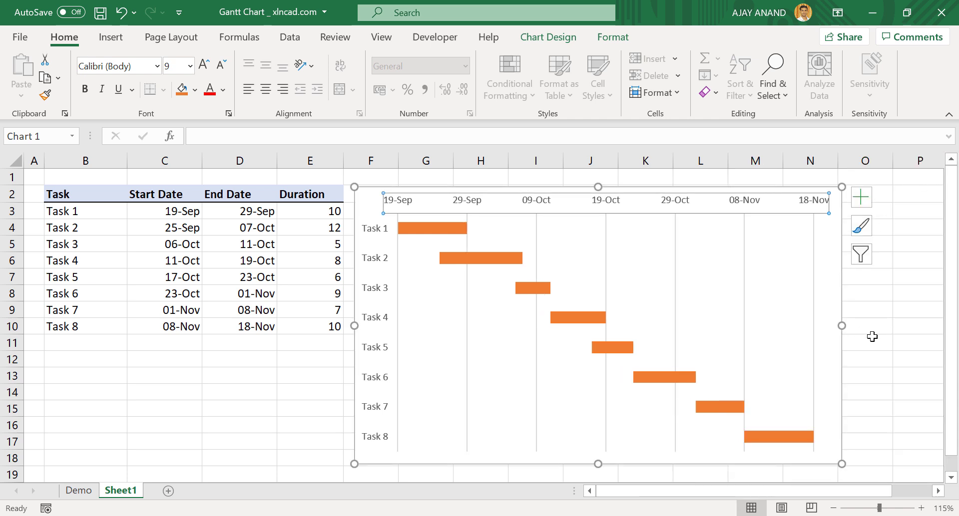
key(Escape)
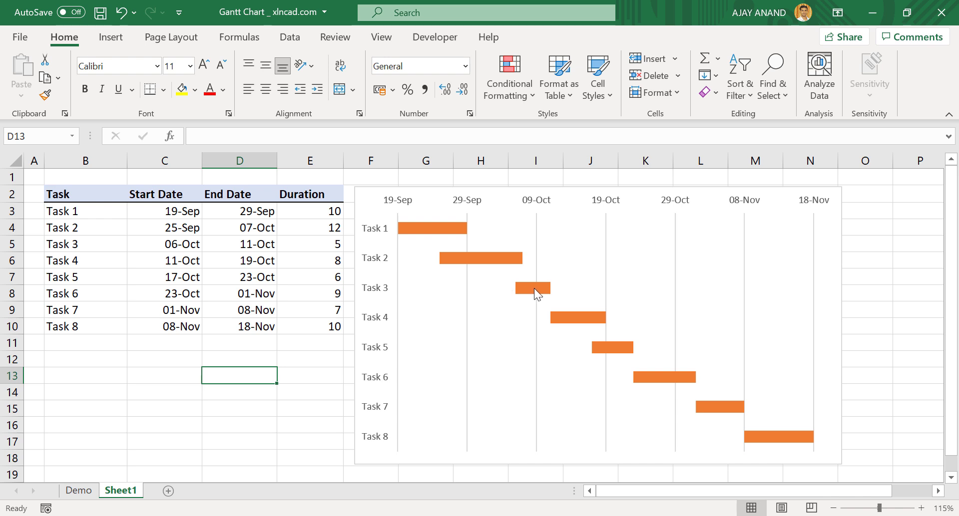
- Add data labels to the Duration bars and format them bold and yellow
right_click(447, 229)
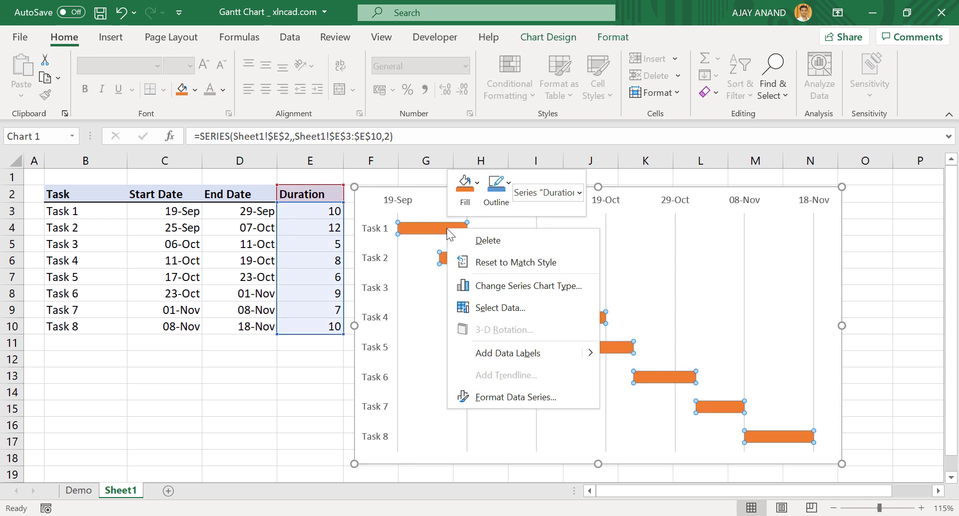
click(578, 354)
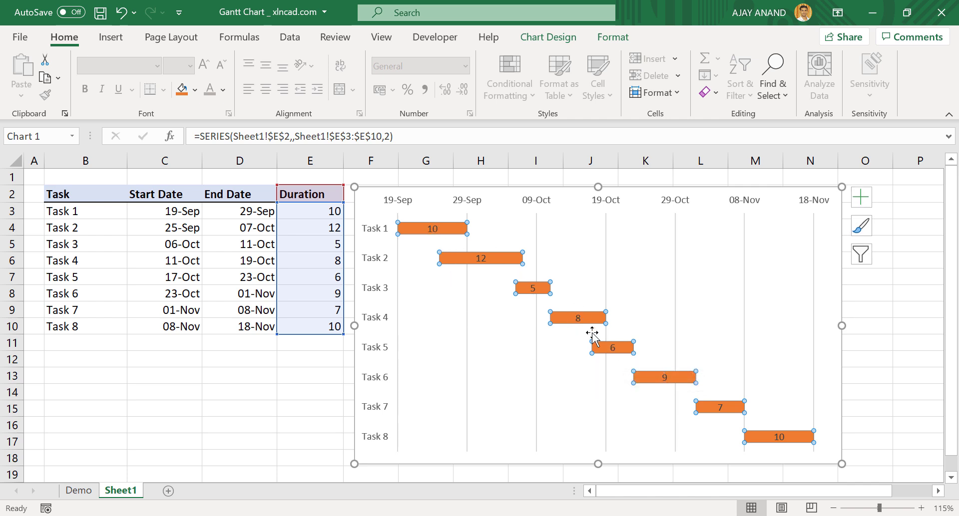
click(482, 259)
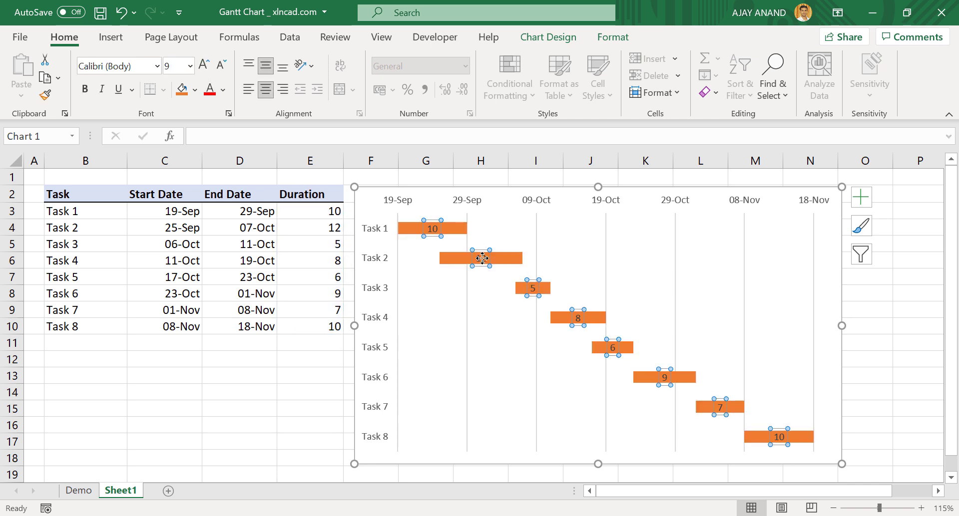
click(223, 92)
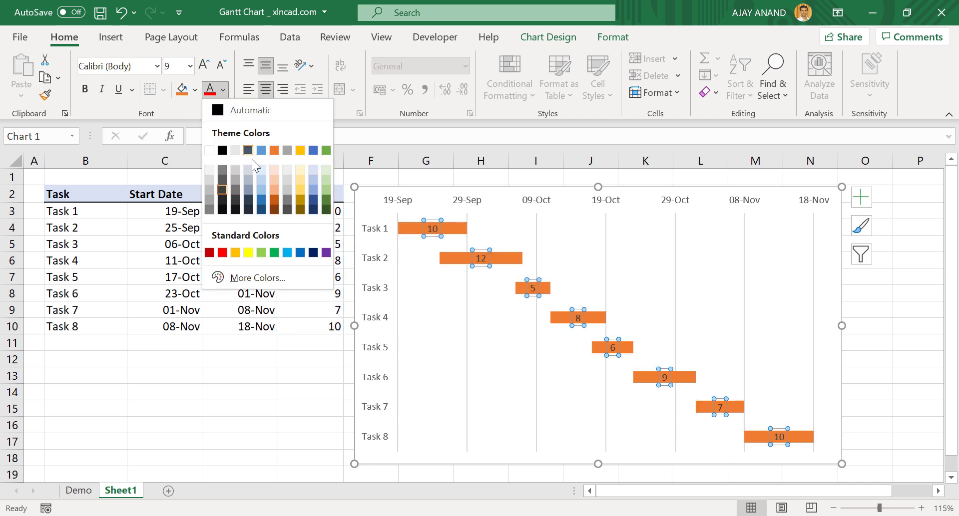
click(250, 251)
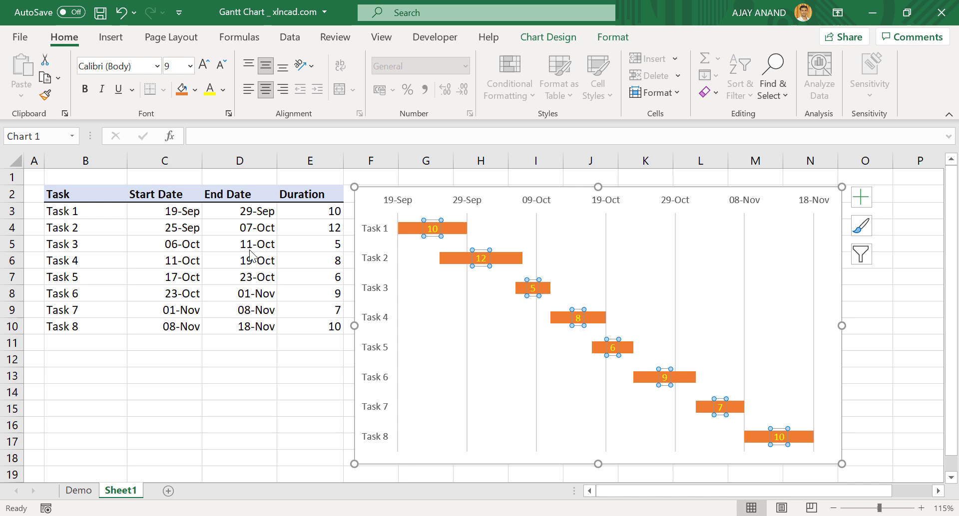
click(85, 89)
click(239, 376)
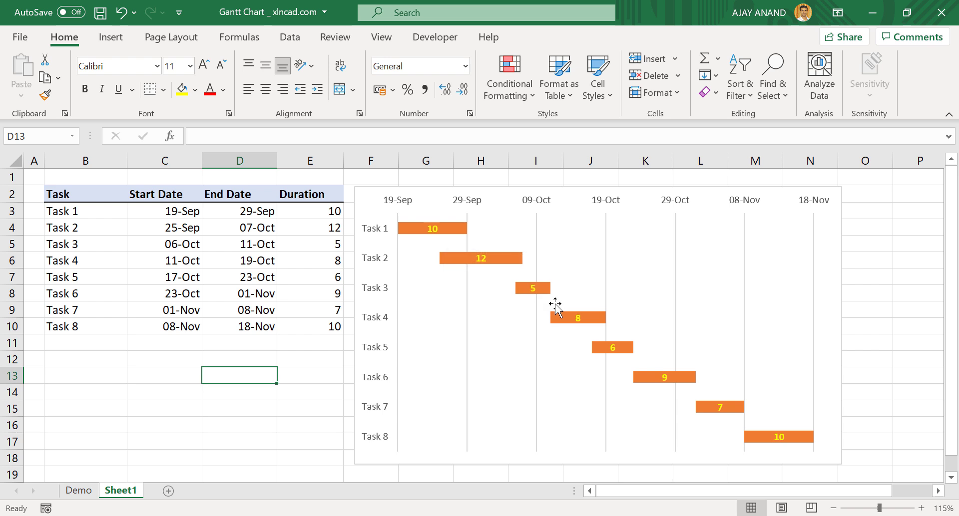
- Change the duration bars' fill to Light Blue from Standard Colors
right_click(503, 260)
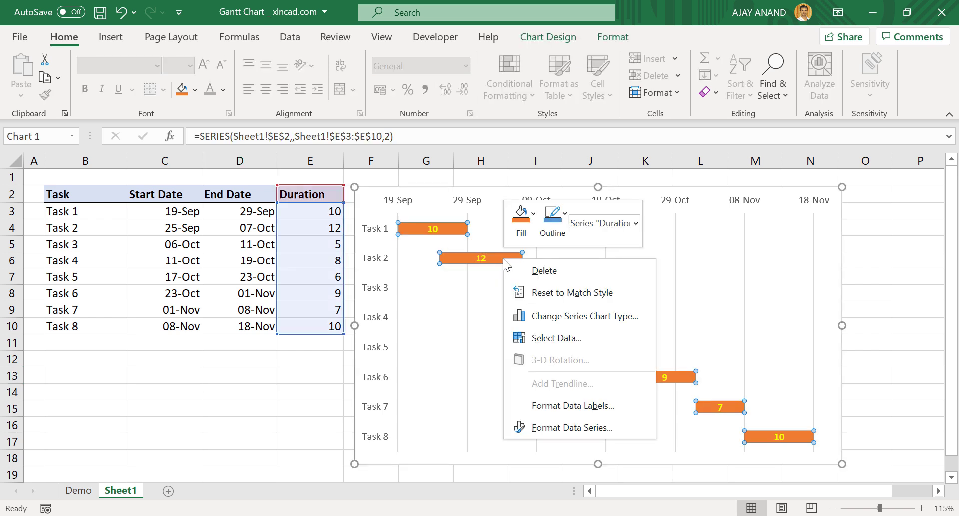
click(522, 220)
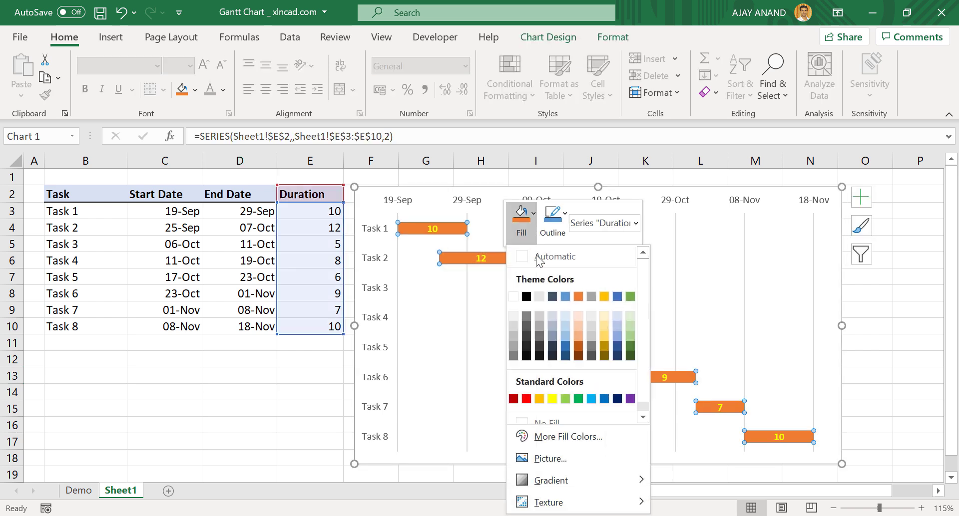
click(591, 399)
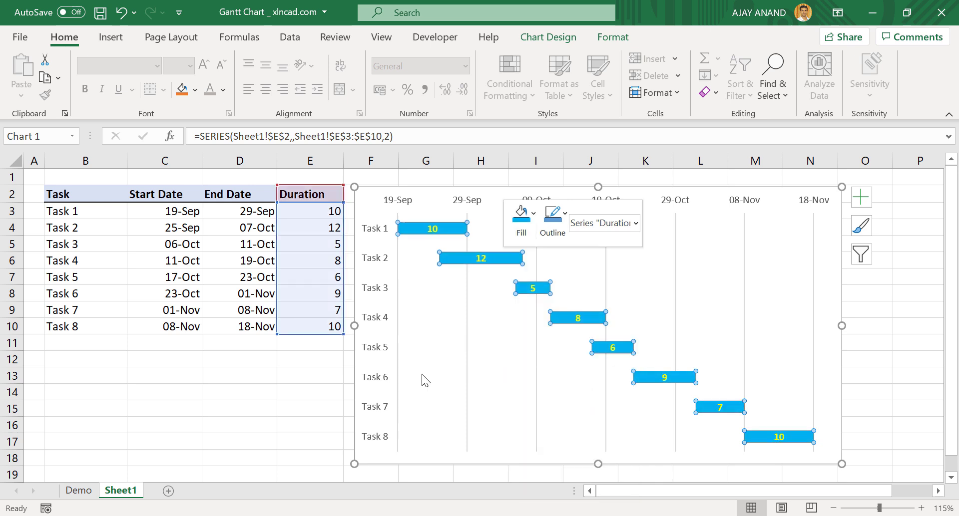
click(245, 389)
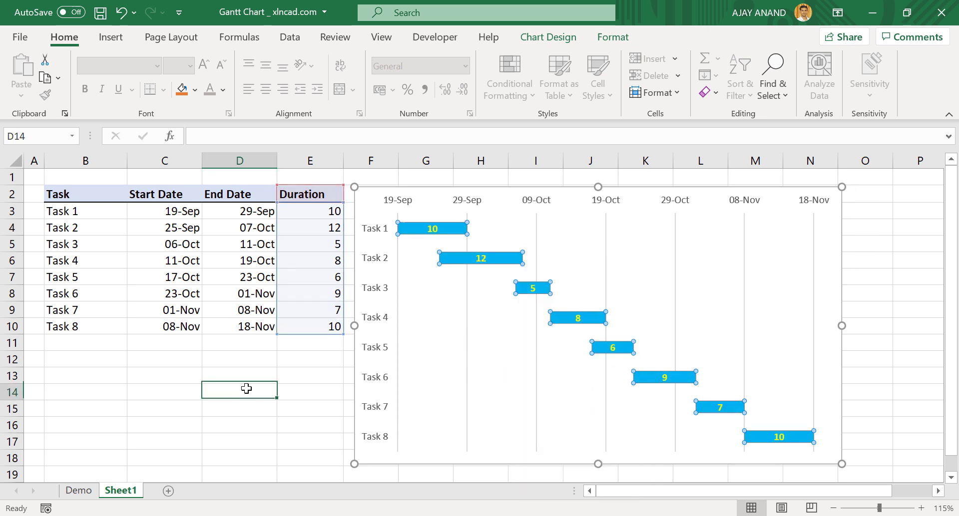
- Change Task 3's end date in D5 from day 11 to 15, making it 15-Oct
click(243, 243)
double_click(210, 136)
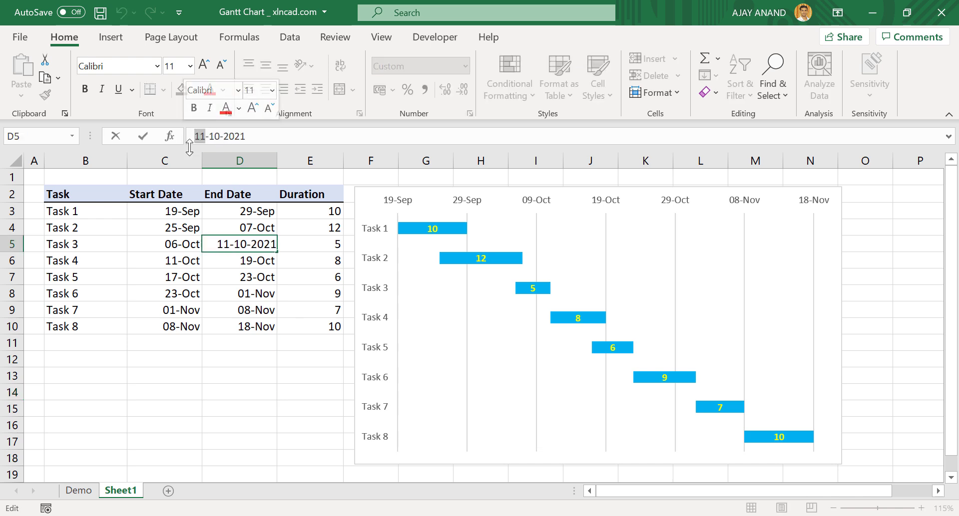
text(15)
key(Return)
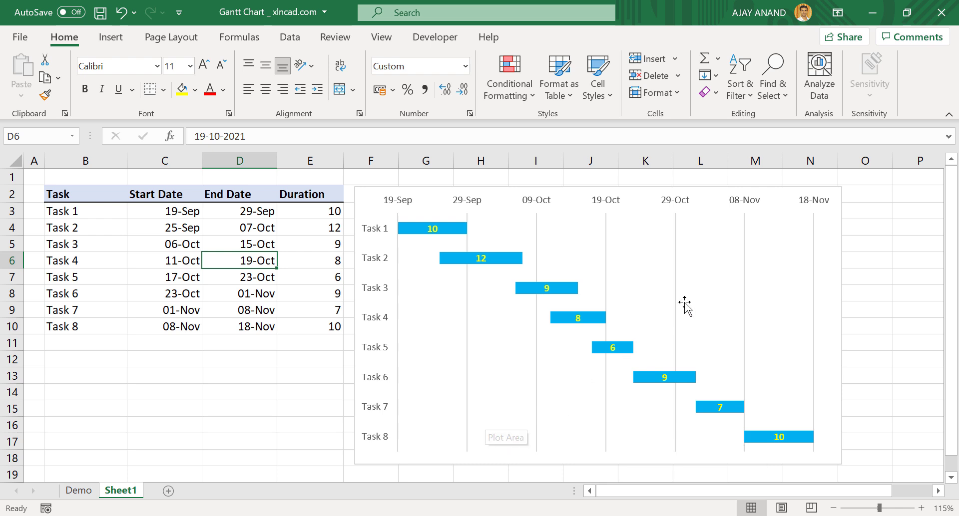
- Show a Data Table of each task's start date and duration beneath the Gantt bars
click(740, 192)
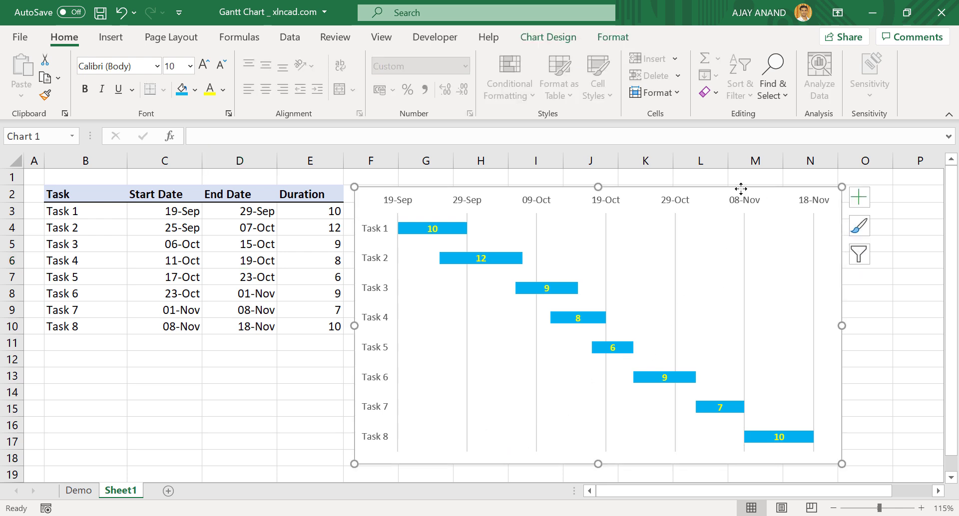
click(861, 198)
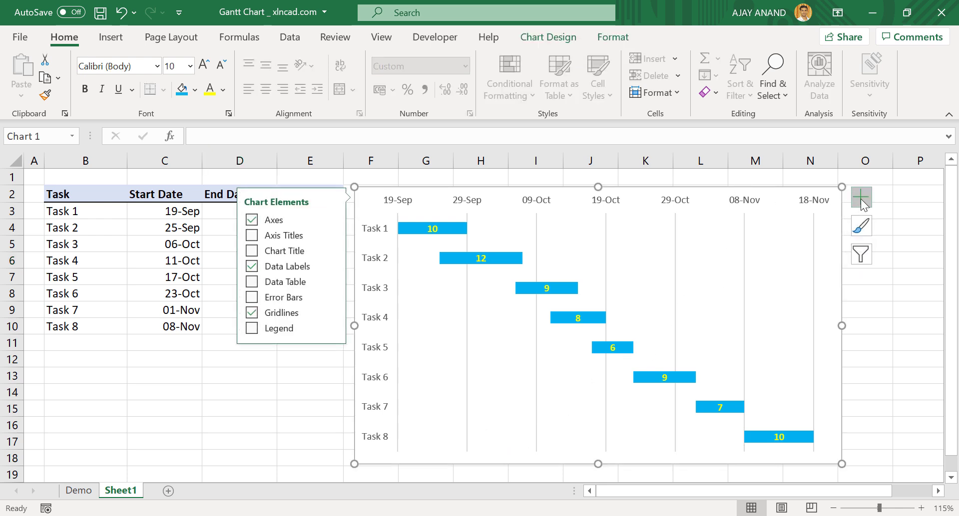
click(263, 285)
click(243, 429)
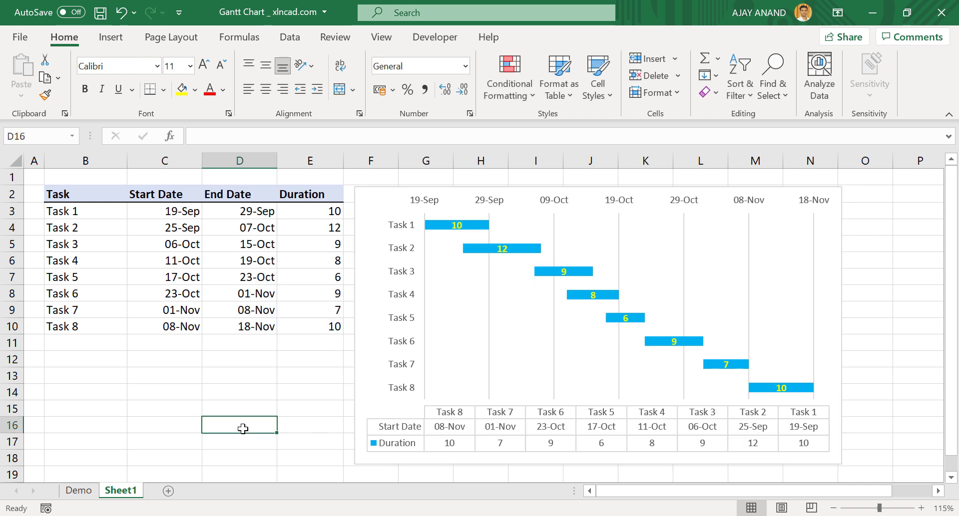
- Bold the vertical-axis task labels and make the top date-axis labels bold red
click(407, 277)
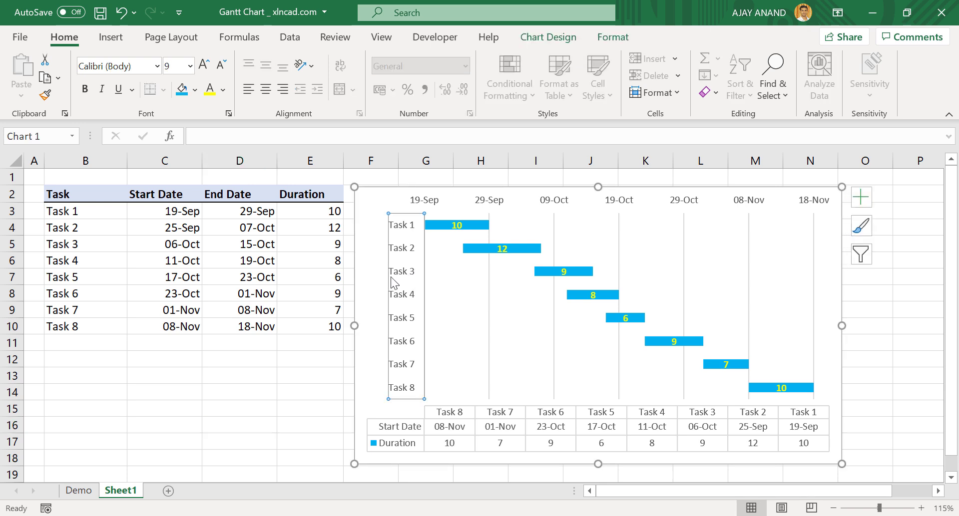
click(85, 89)
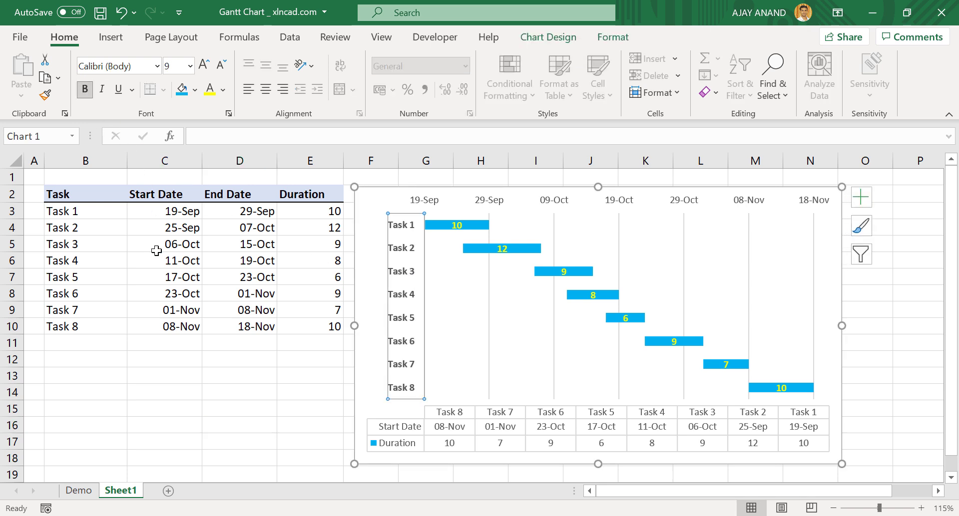
click(432, 203)
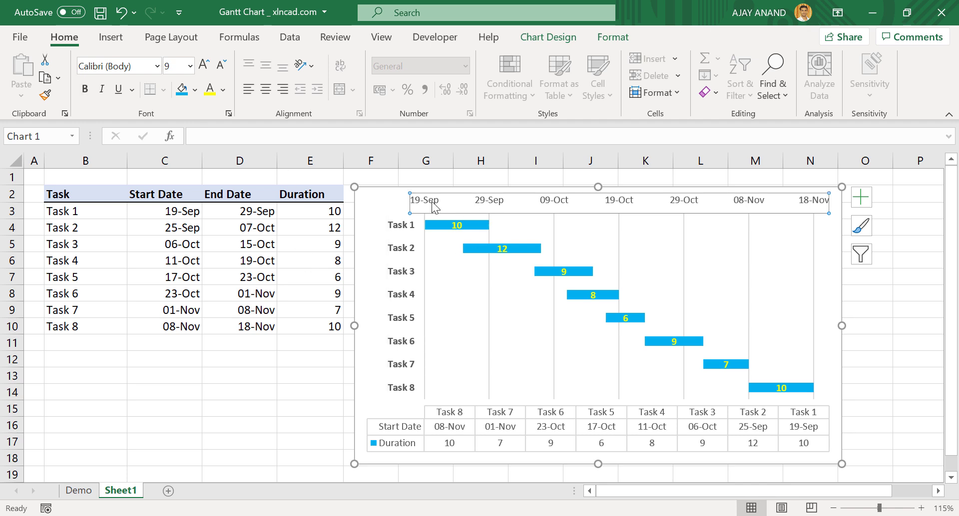
click(84, 90)
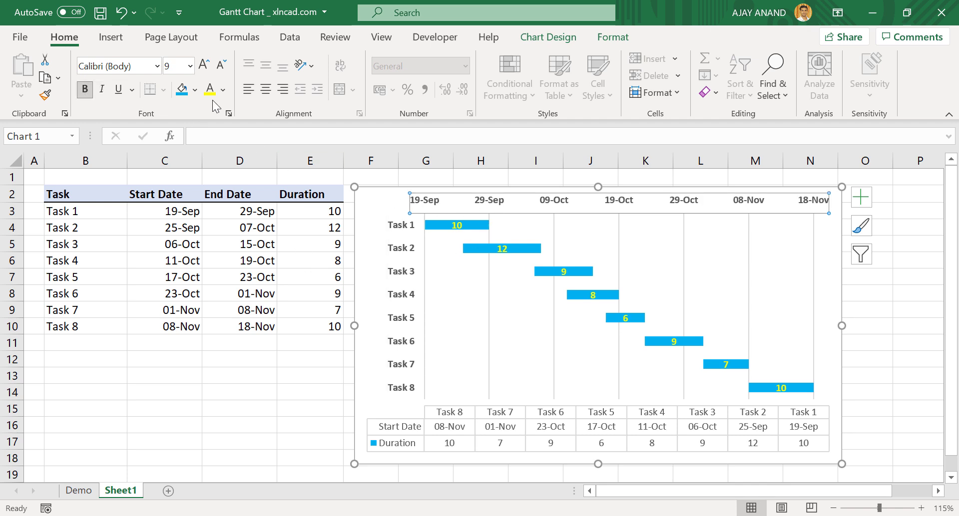
click(223, 92)
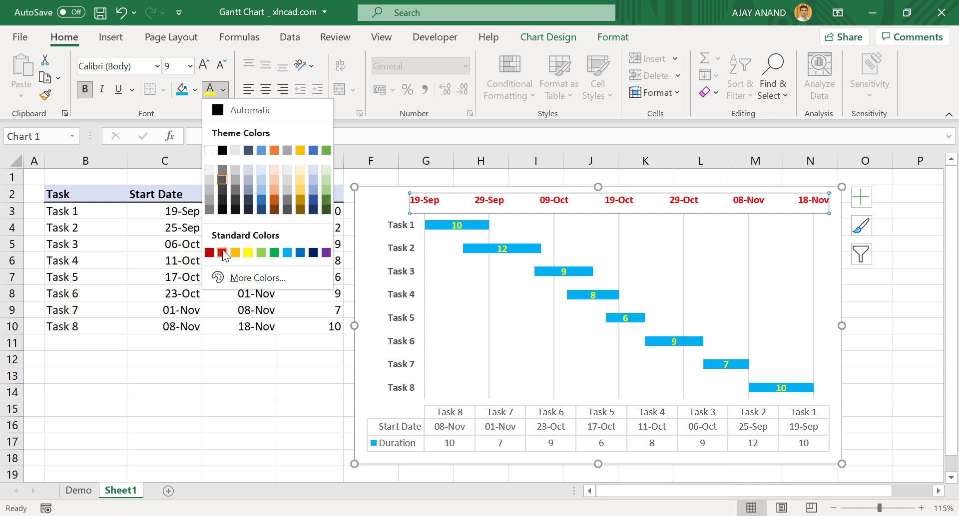
click(223, 252)
click(244, 407)
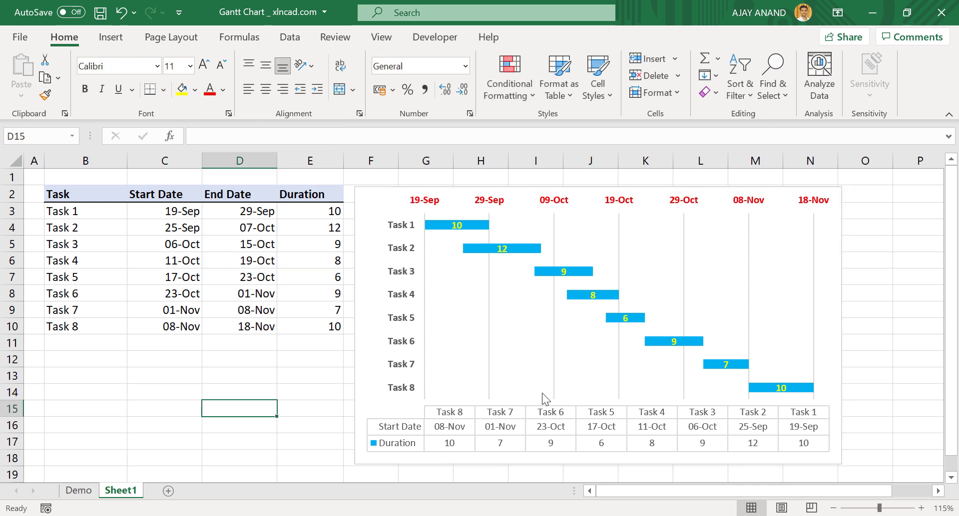
- Widen the chart to the right so it reaches column O
click(843, 330)
drag(841, 326, 912, 325)
click(261, 403)
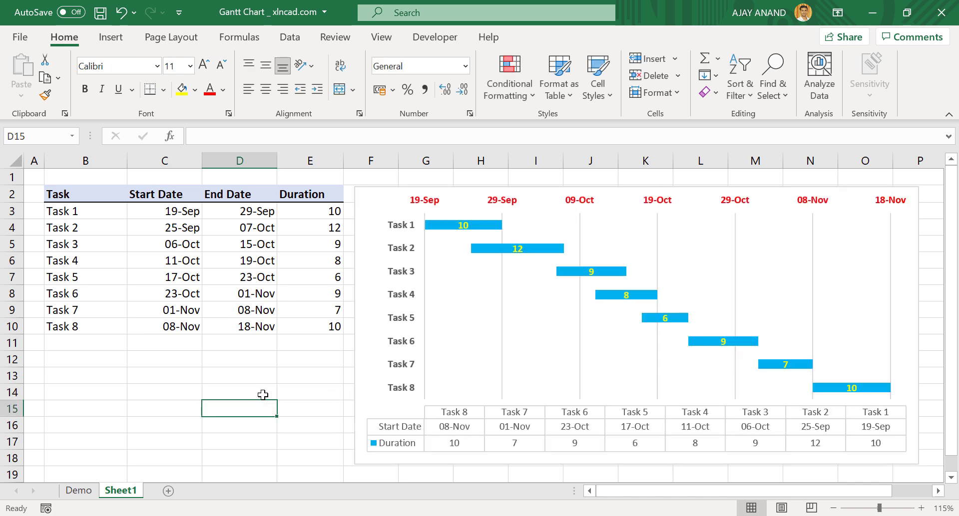
- Rename Task 1 to 'Planning' in cell B3
click(82, 214)
text(P)
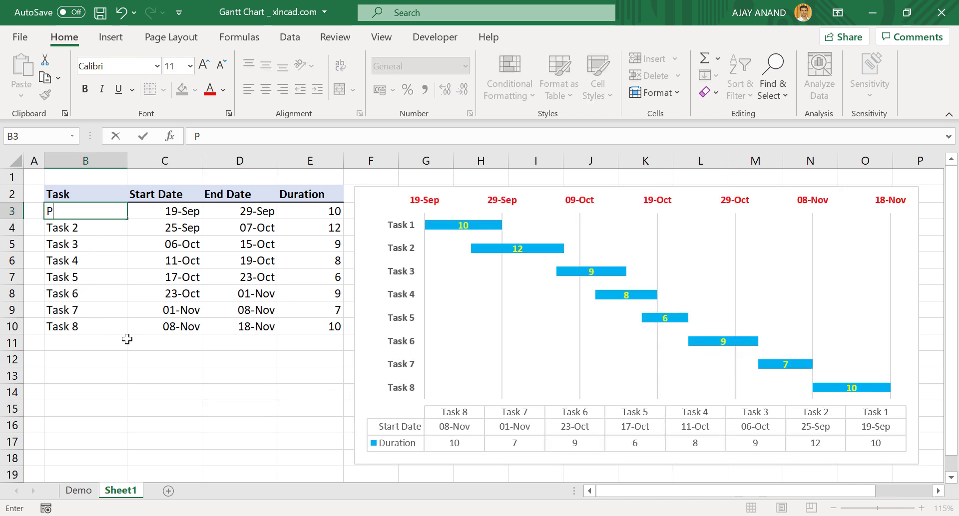
text(lanning)
key(Return)
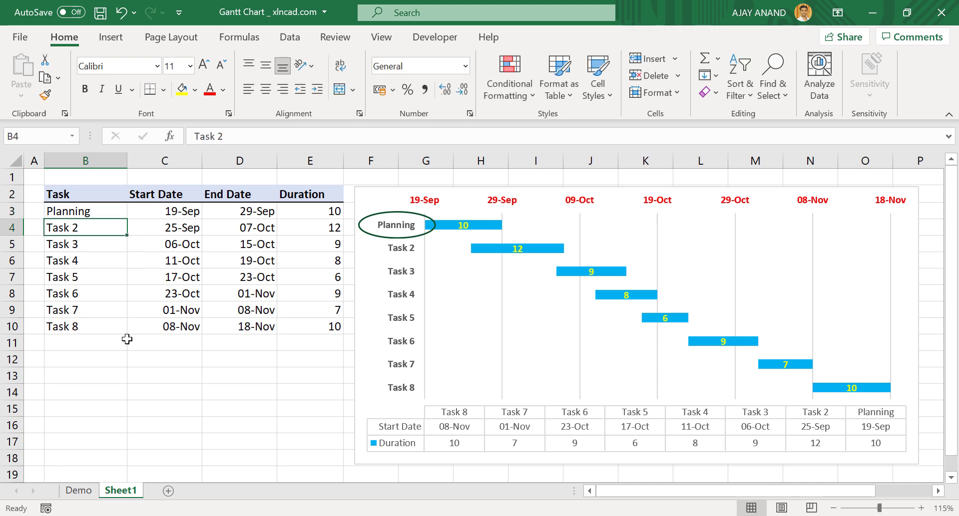